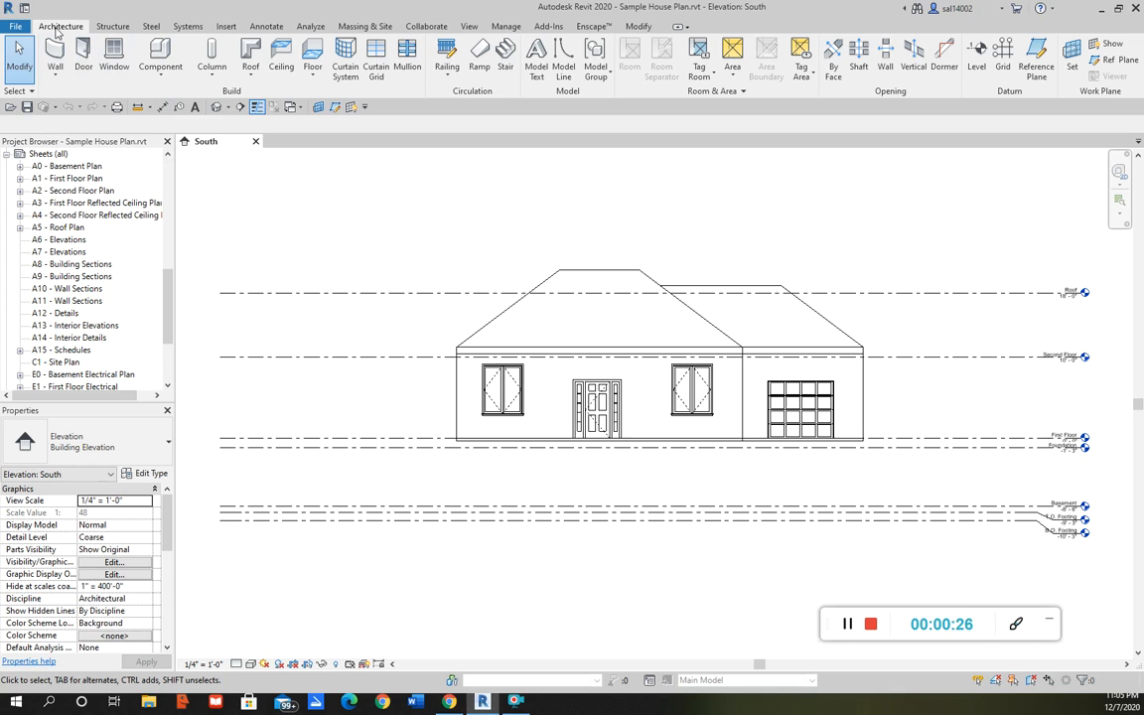
drag(167, 294, 158, 386)
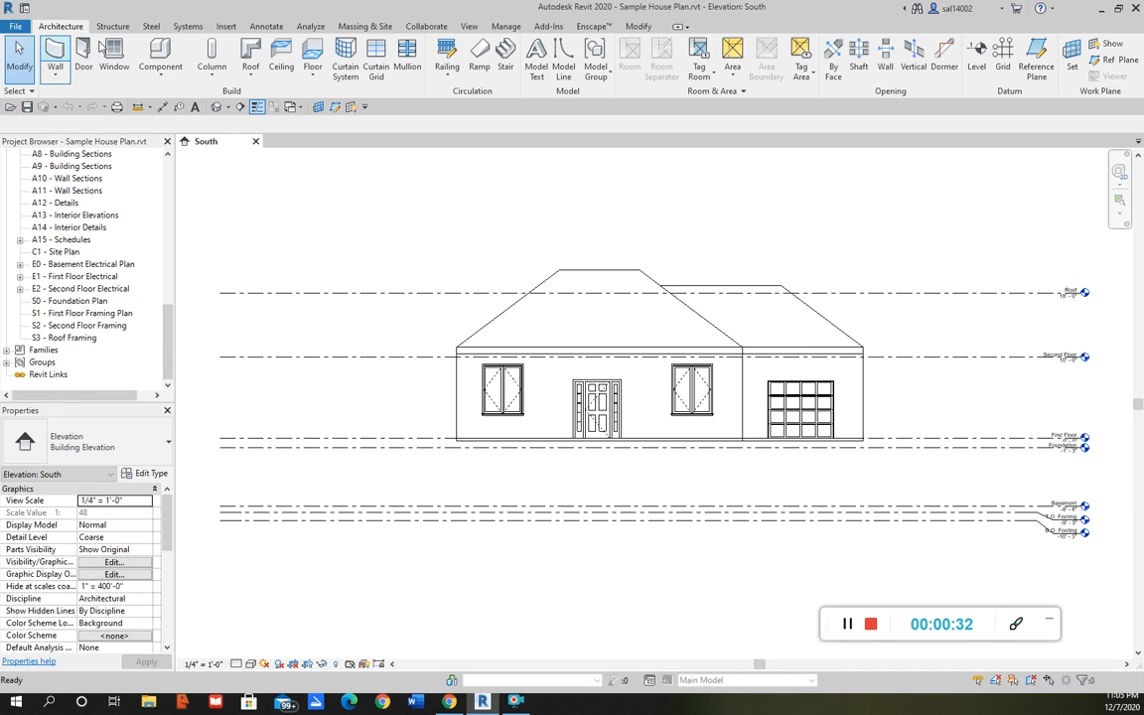
middle_drag(666, 414, 604, 391)
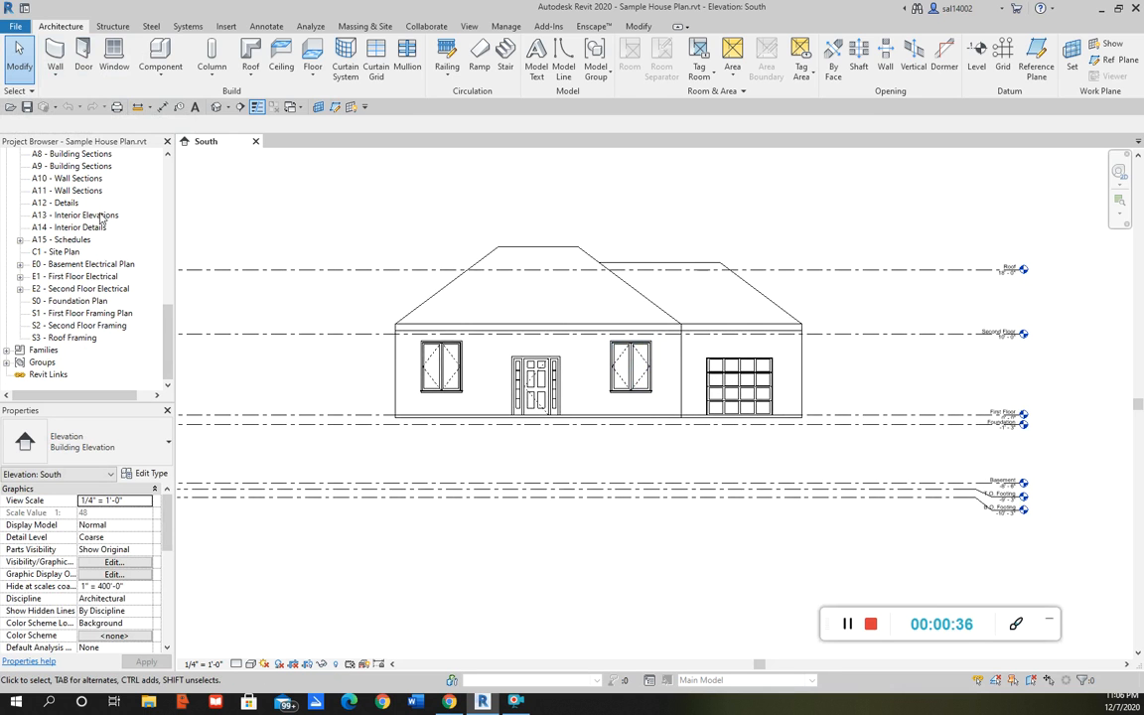
drag(167, 350, 177, 311)
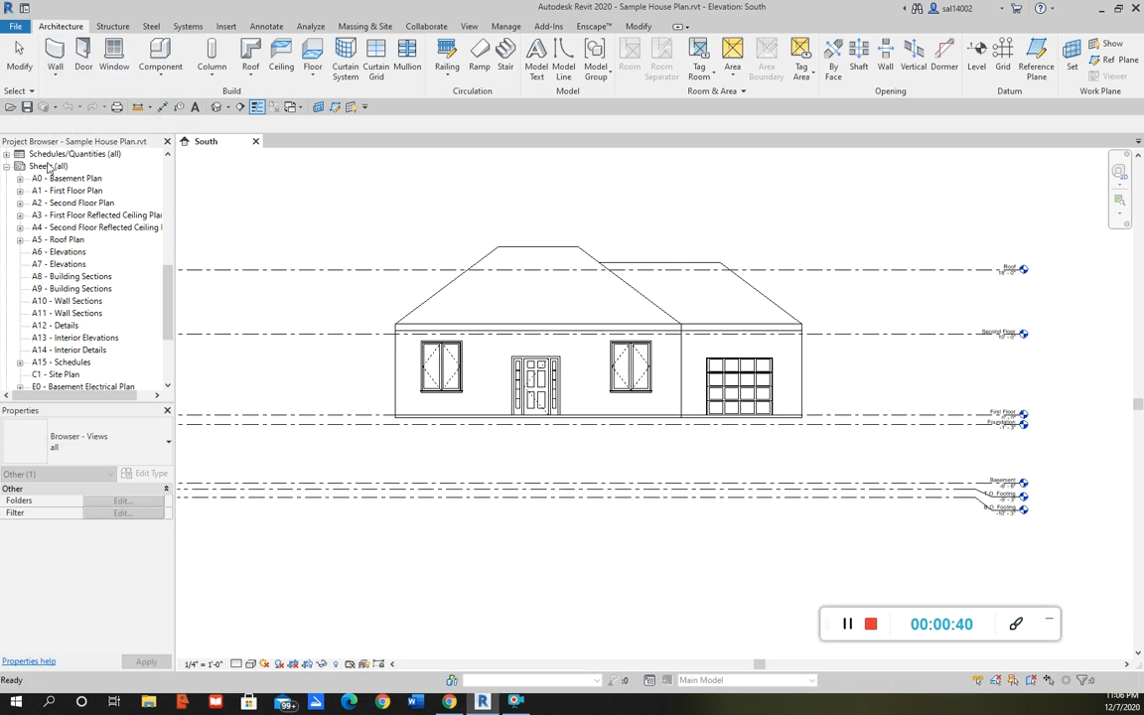
click(362, 220)
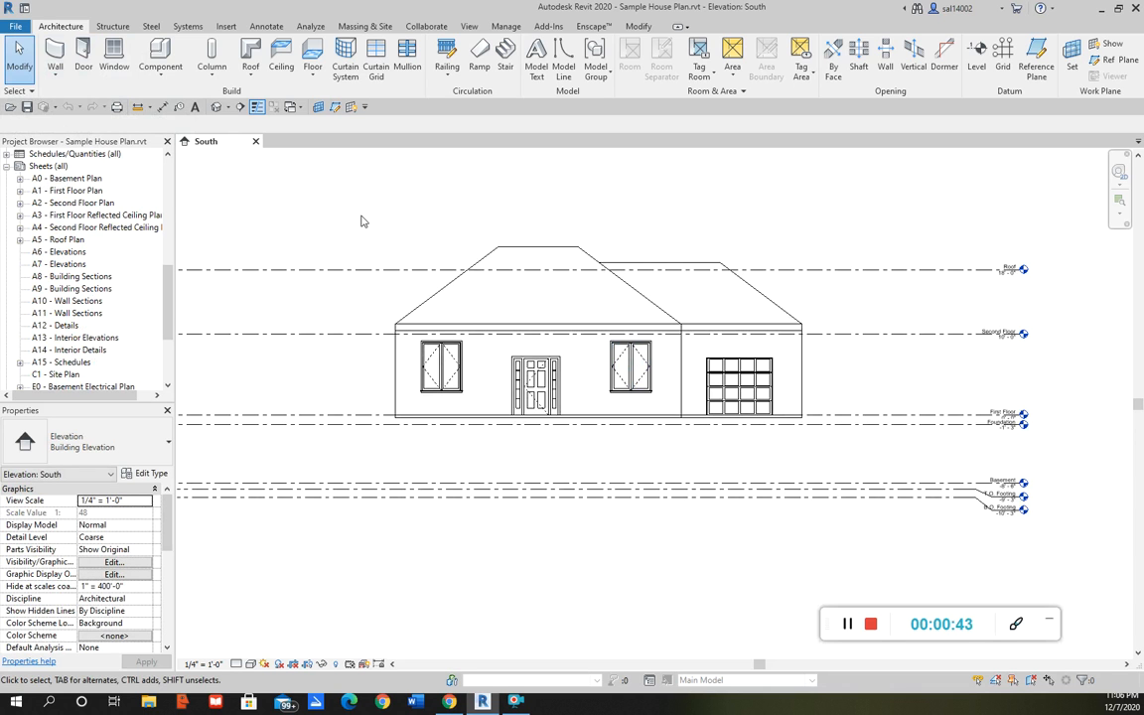
Open the print setup for the Bluebeam PDF printer and set the paper size to 11 x 17
key(ctrl+p)
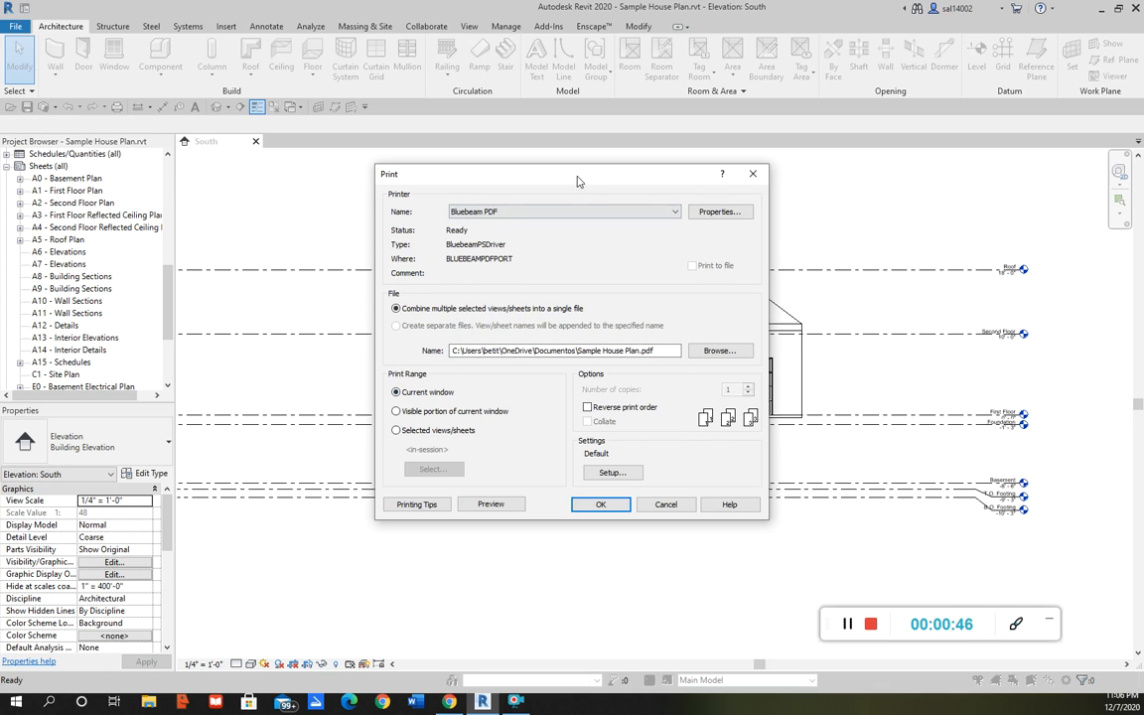
drag(579, 182, 498, 181)
drag(404, 169, 448, 144)
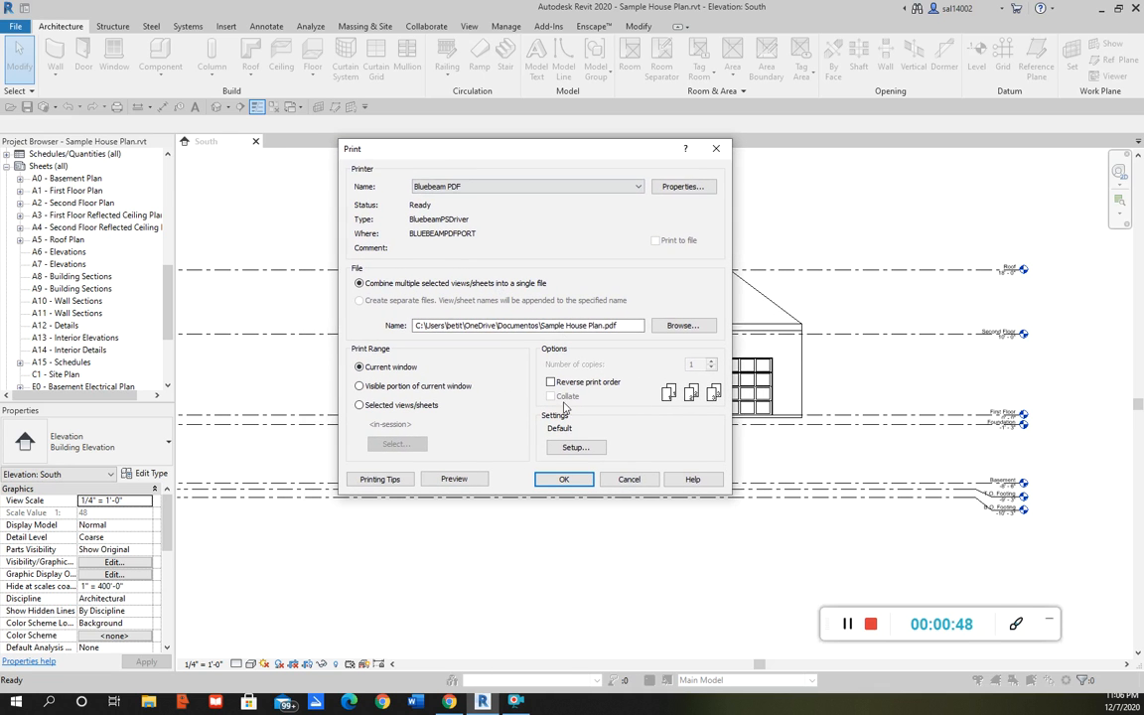
click(561, 453)
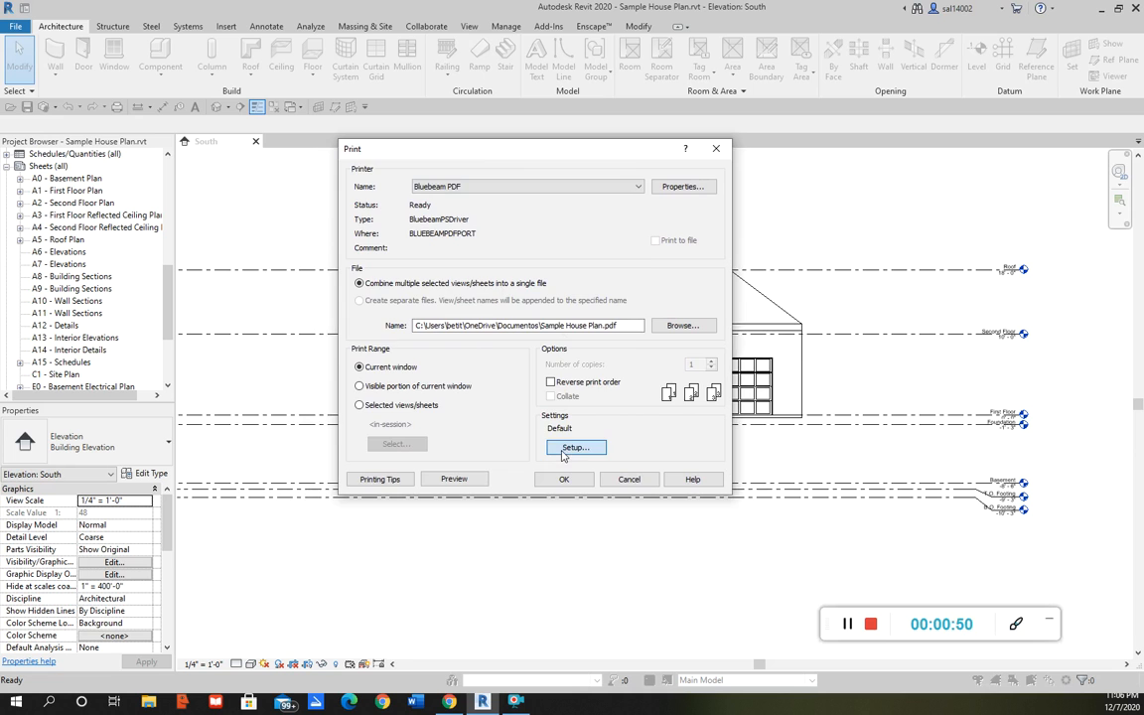
drag(422, 171, 470, 136)
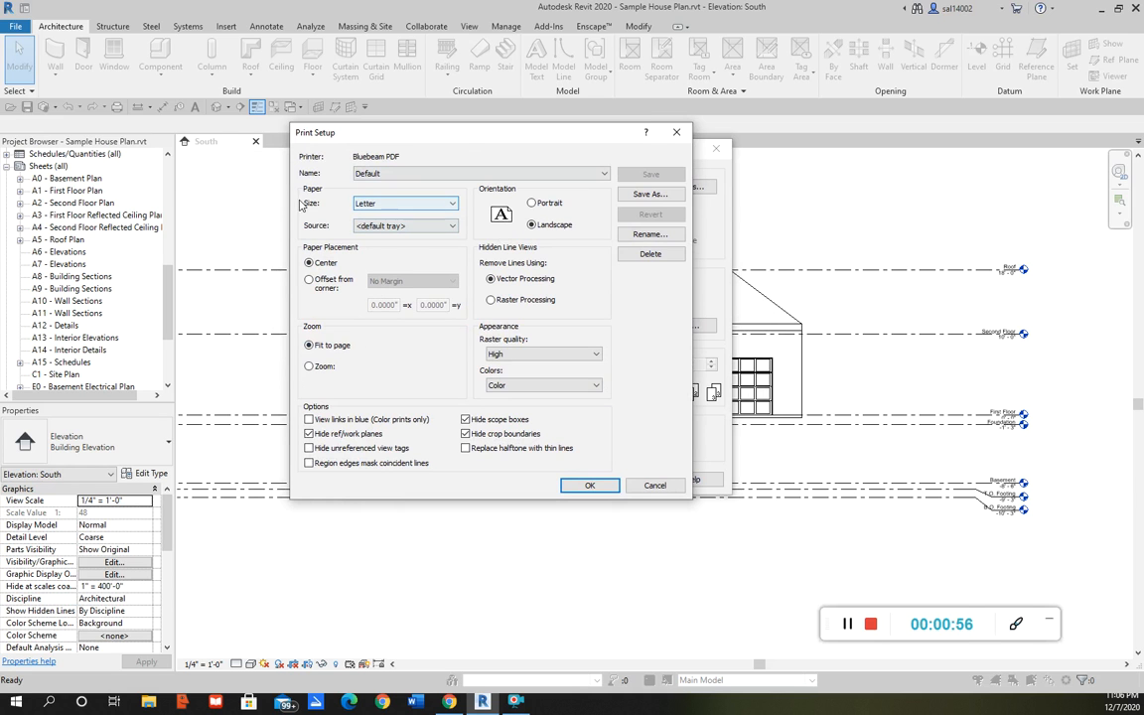
click(449, 204)
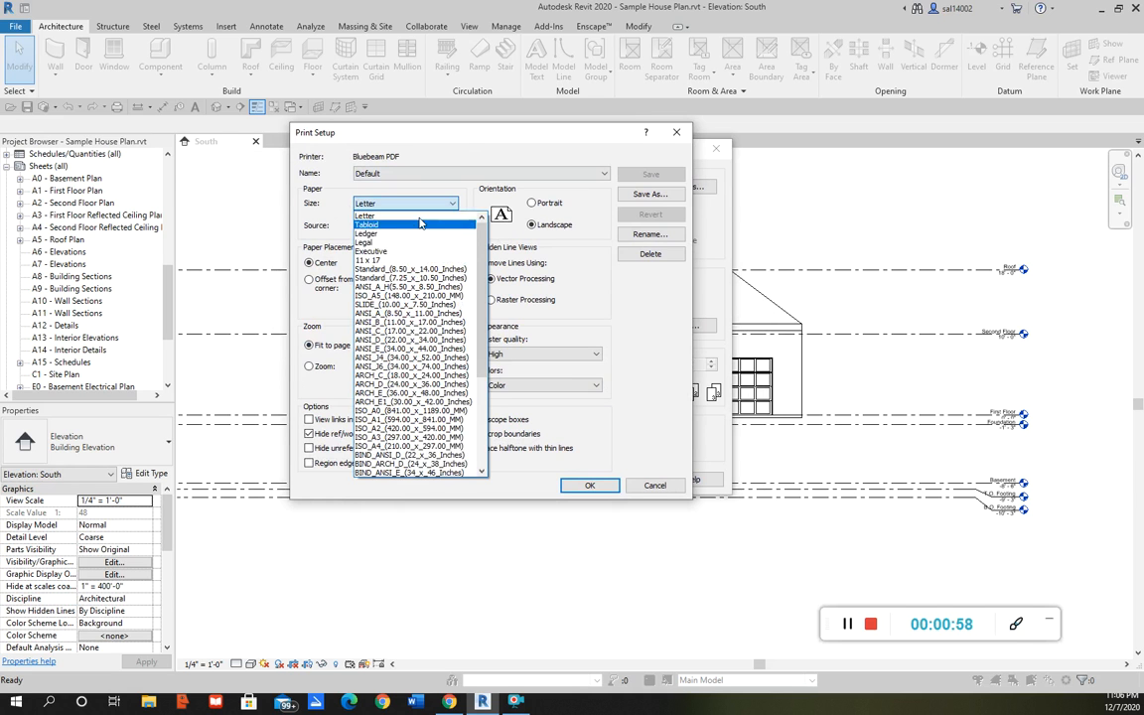
scroll(478, 274, down, 2)
scroll(478, 274, up, 2)
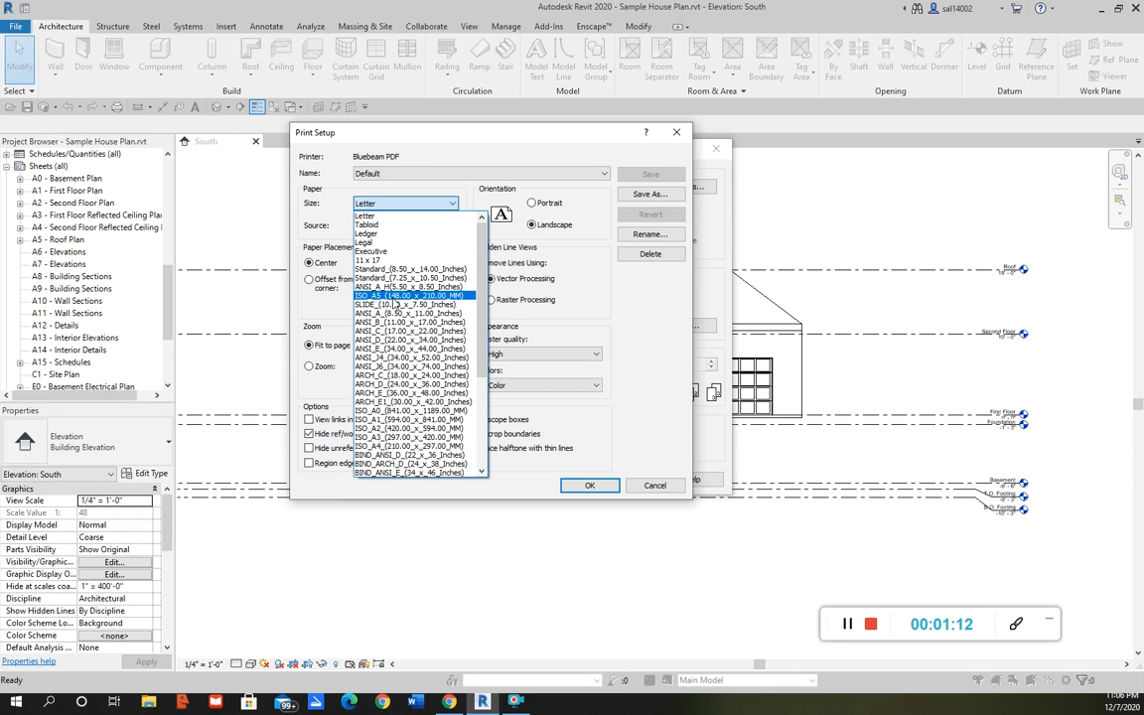
click(376, 262)
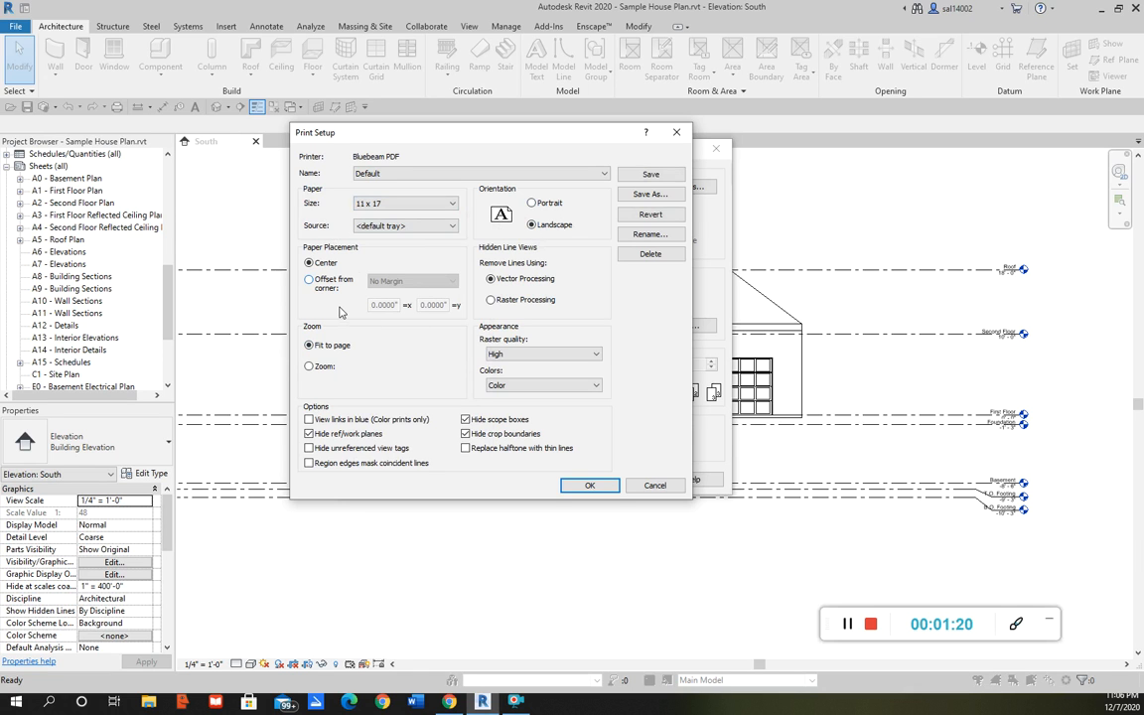
Place the print offset from the corner with no margin, use a custom zoom percentage and the default tray, and accept the setup
click(309, 366)
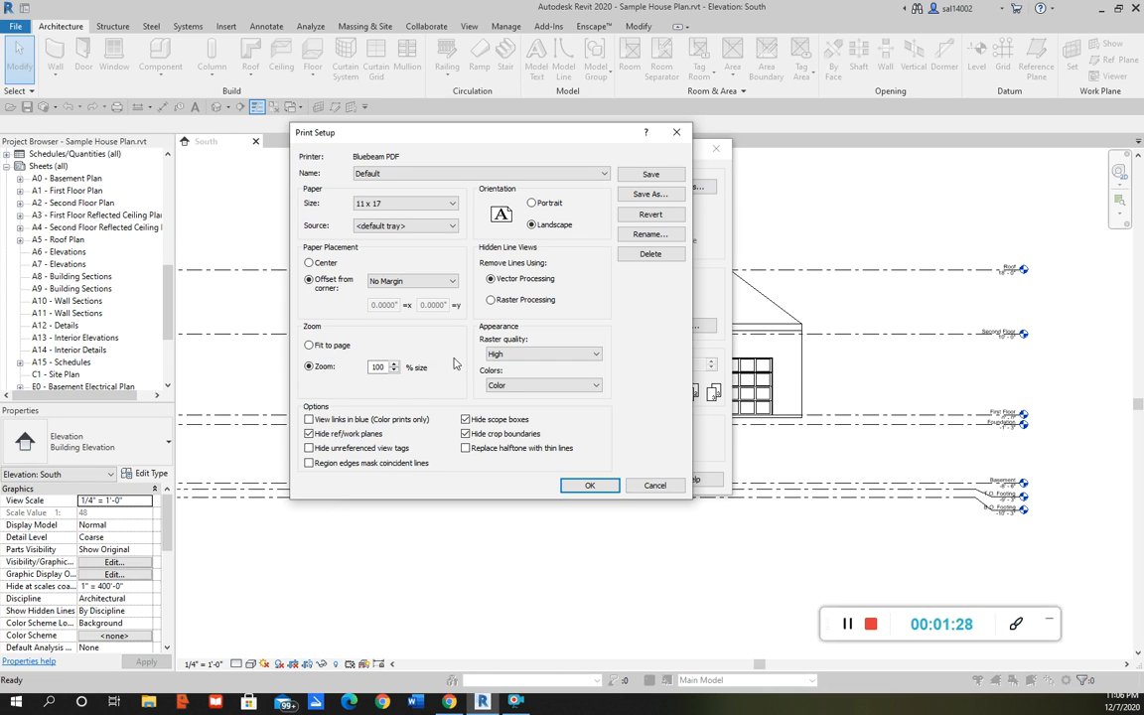
drag(385, 368, 309, 371)
text(5)
click(408, 225)
click(397, 237)
click(571, 485)
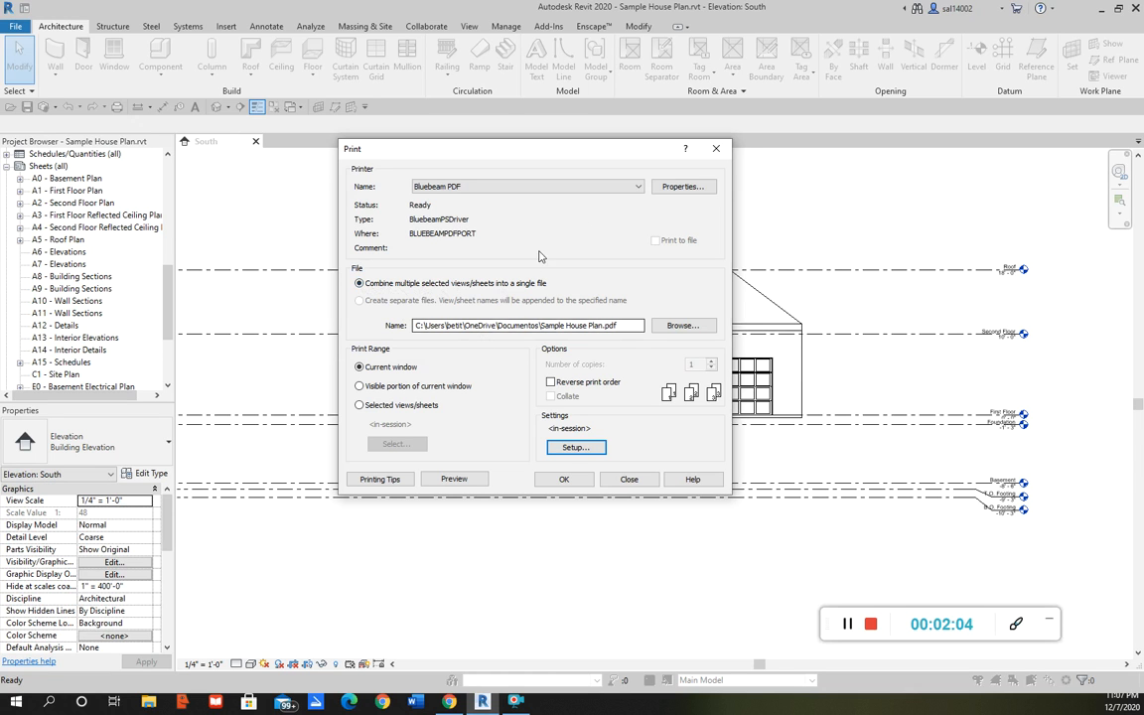
Choose Bluebeam PDF as the printer and set the print range to selected views/sheets
click(638, 188)
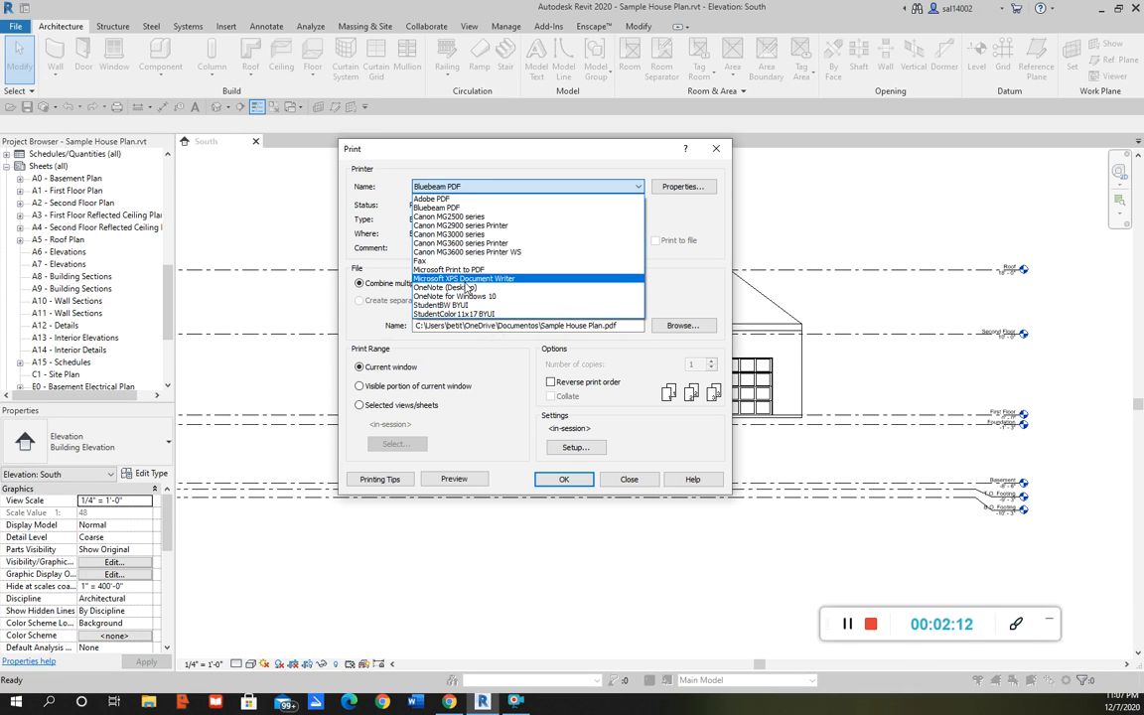
click(466, 208)
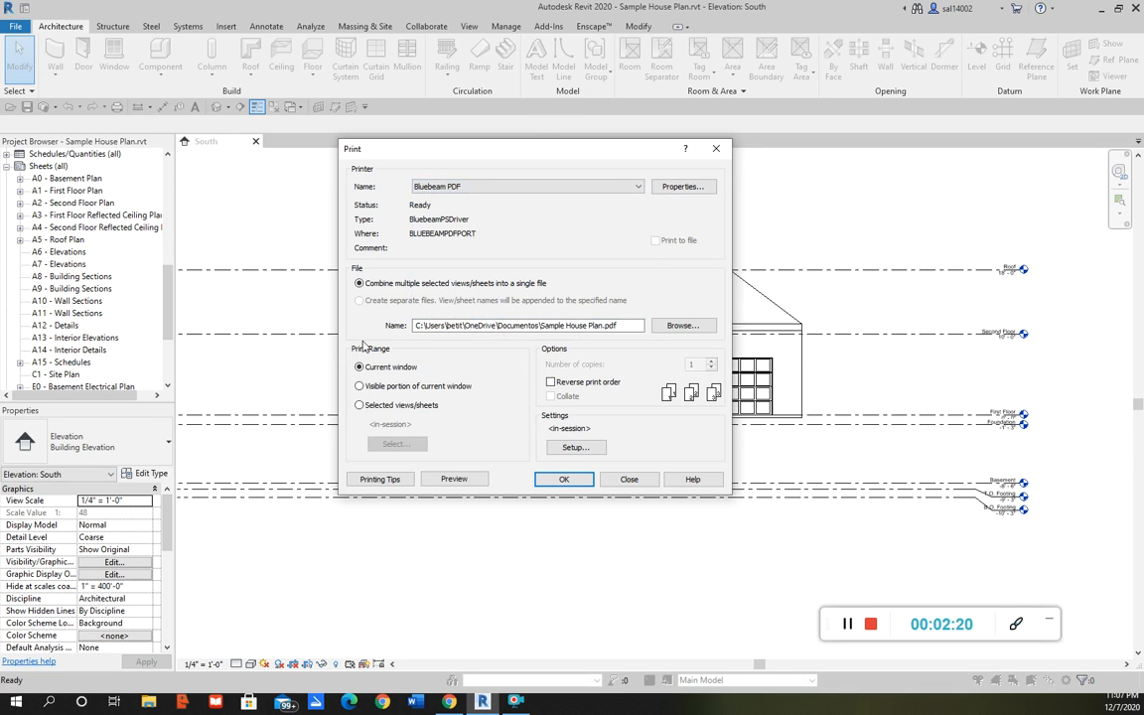
click(360, 406)
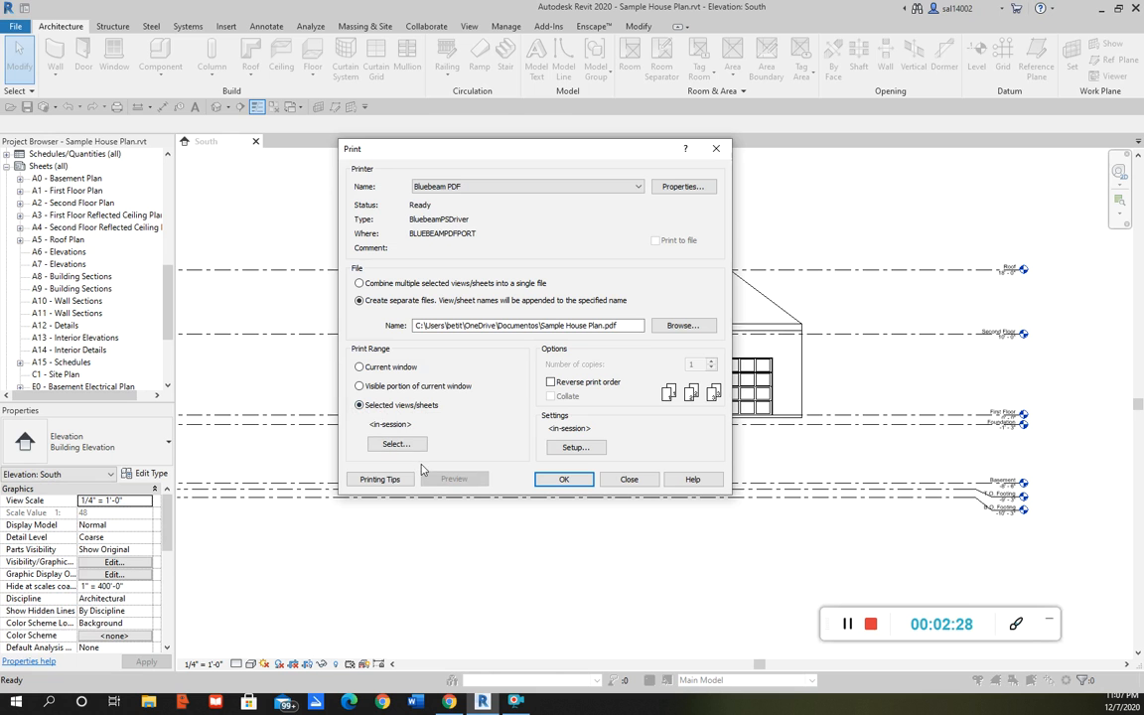
Open the view/sheet selection for the print range and limit its list to sheets, hiding the views
click(400, 444)
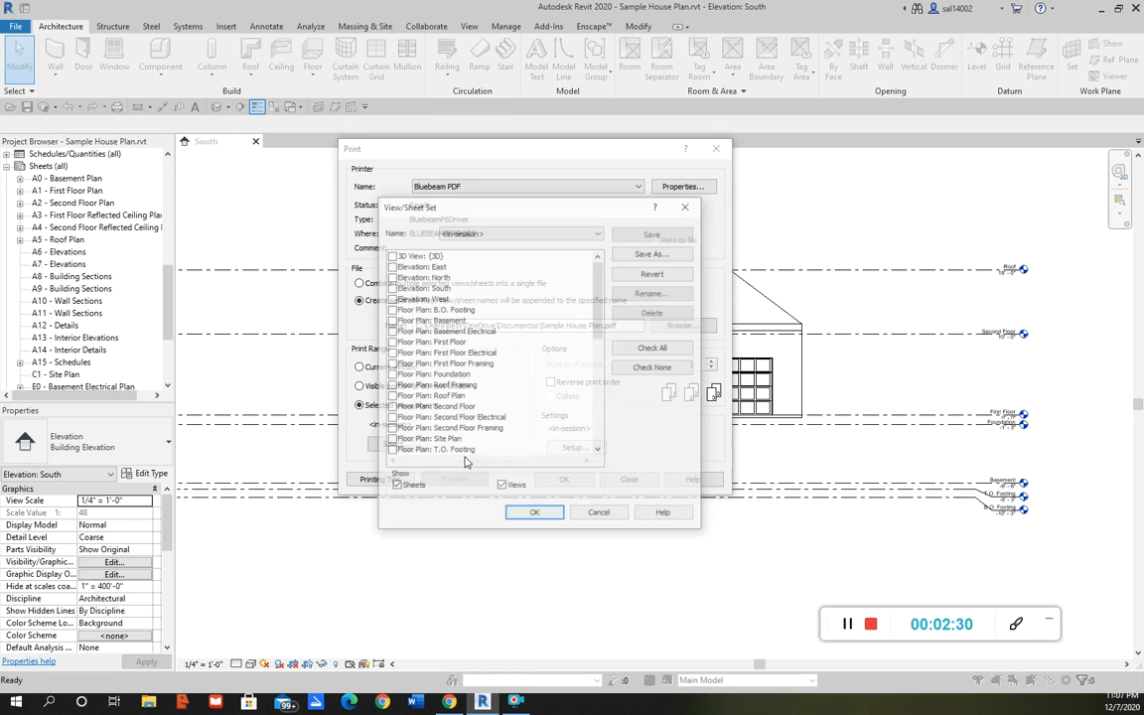
scroll(539, 259, down, 1)
scroll(538, 258, up, 1)
mouse_move(602, 272)
mouse_down()
mouse_move(593, 424)
mouse_move(613, 267)
mouse_up()
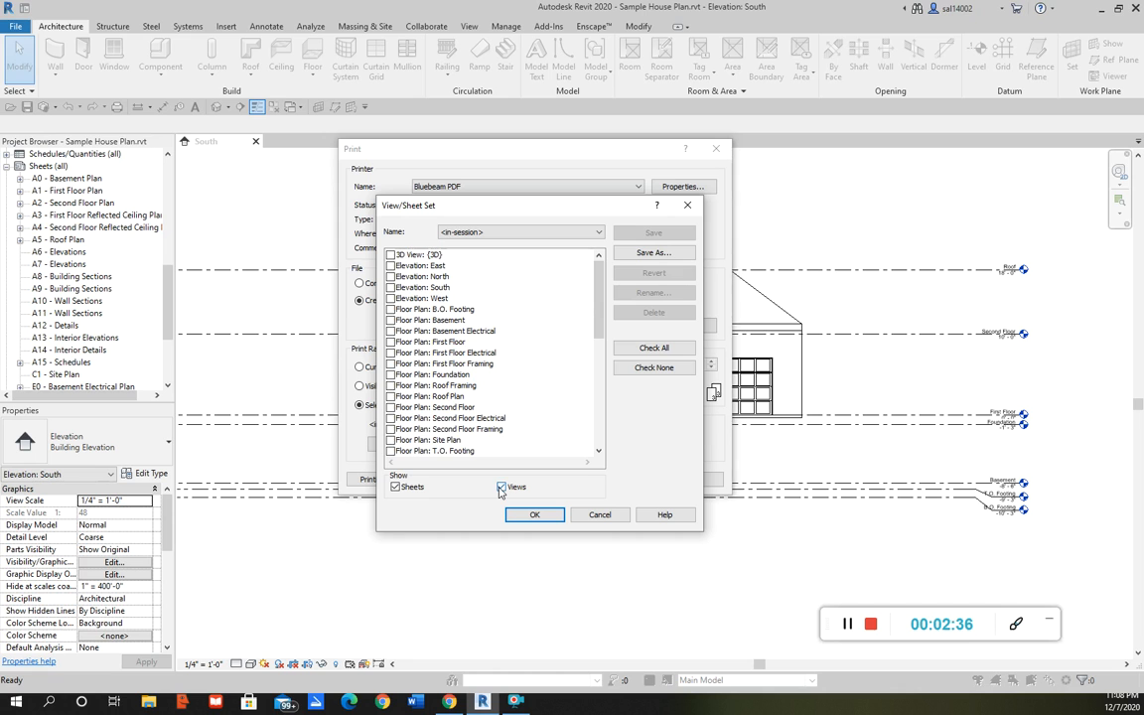
click(502, 487)
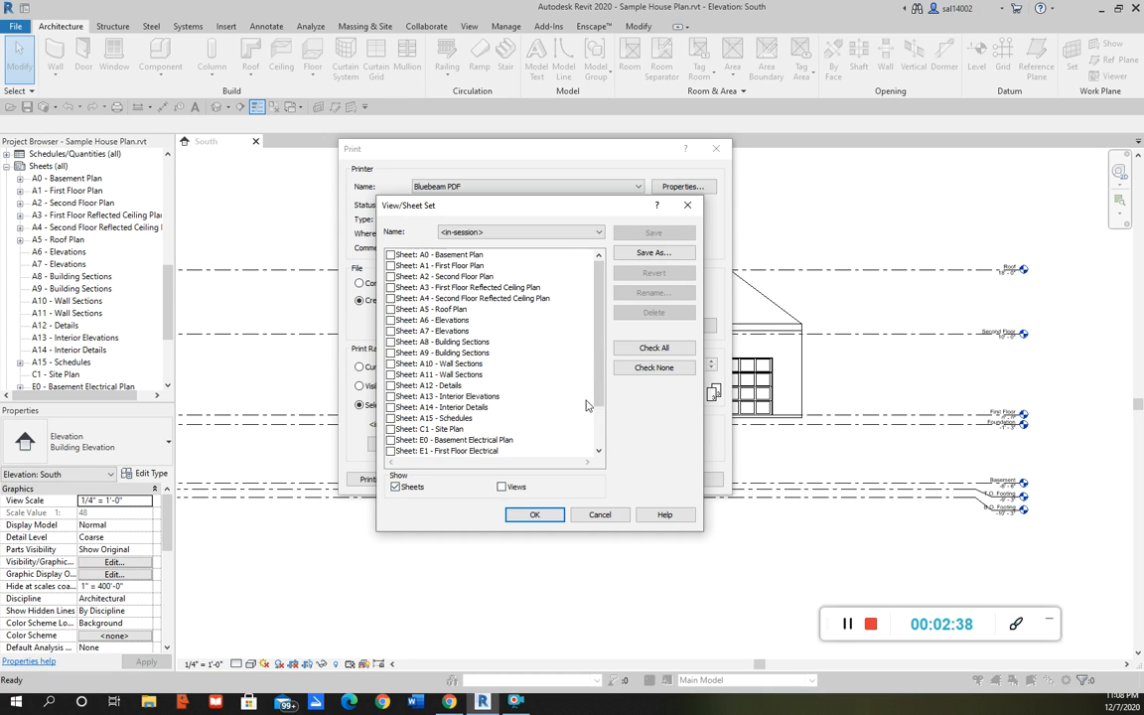
Include sheets A0 - Basement Plan through A9 - Building Sections in the print selection
mouse_move(602, 302)
mouse_down()
mouse_move(601, 312)
mouse_move(596, 288)
mouse_up()
drag(390, 254, 391, 279)
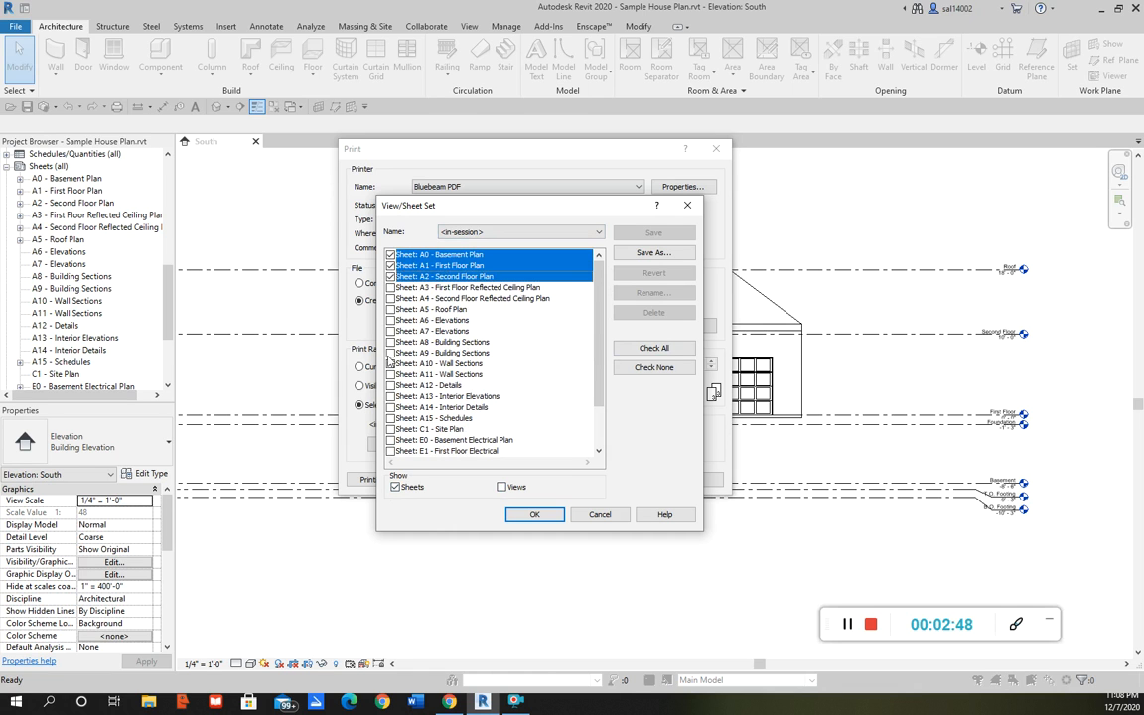
click(390, 354)
drag(394, 288, 391, 344)
click(390, 342)
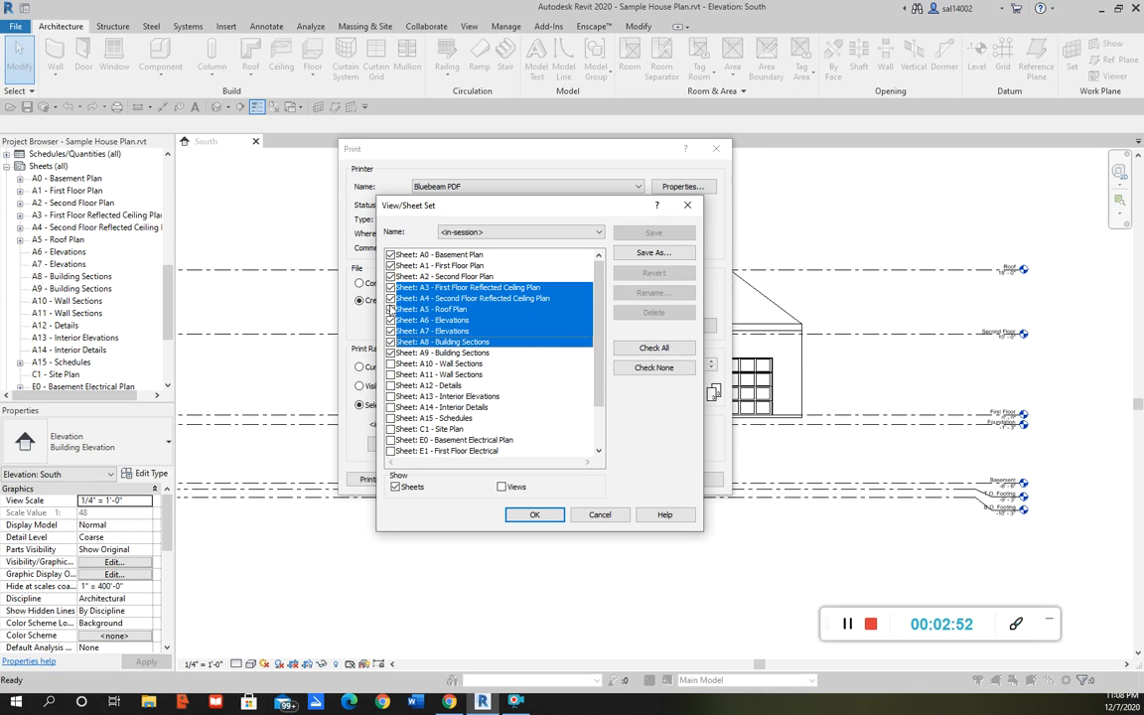
Accept the sheet selection and save it for future sessions as Set 1
click(526, 515)
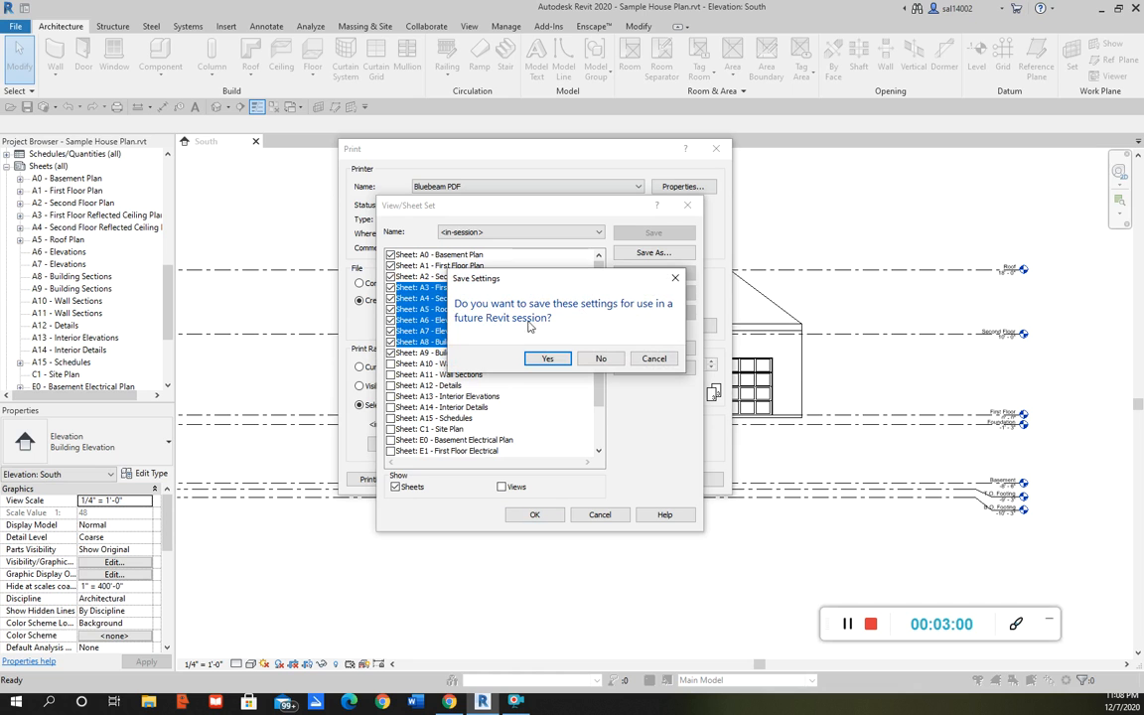
click(547, 358)
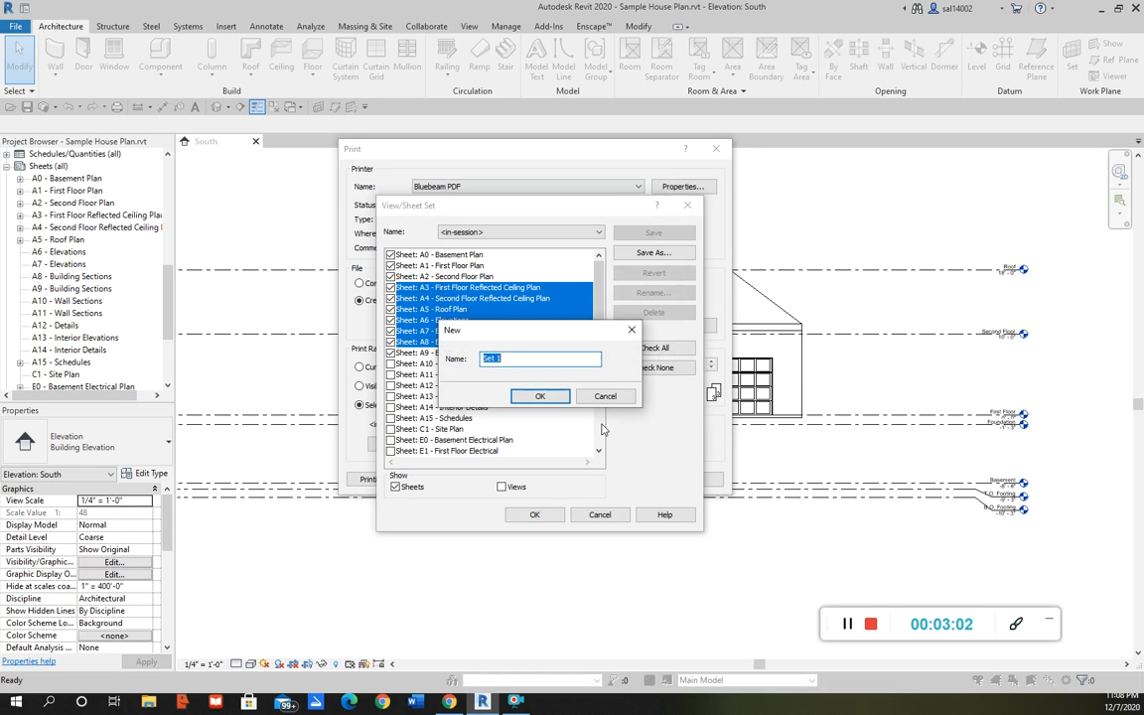
click(539, 396)
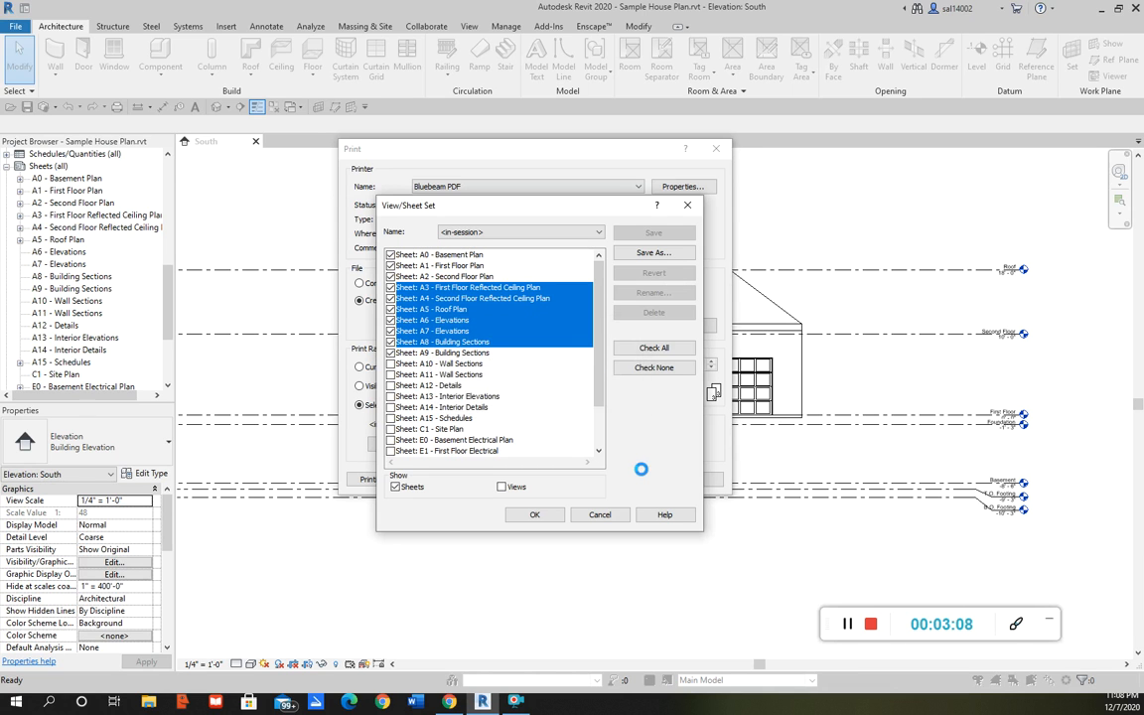
key(Return)
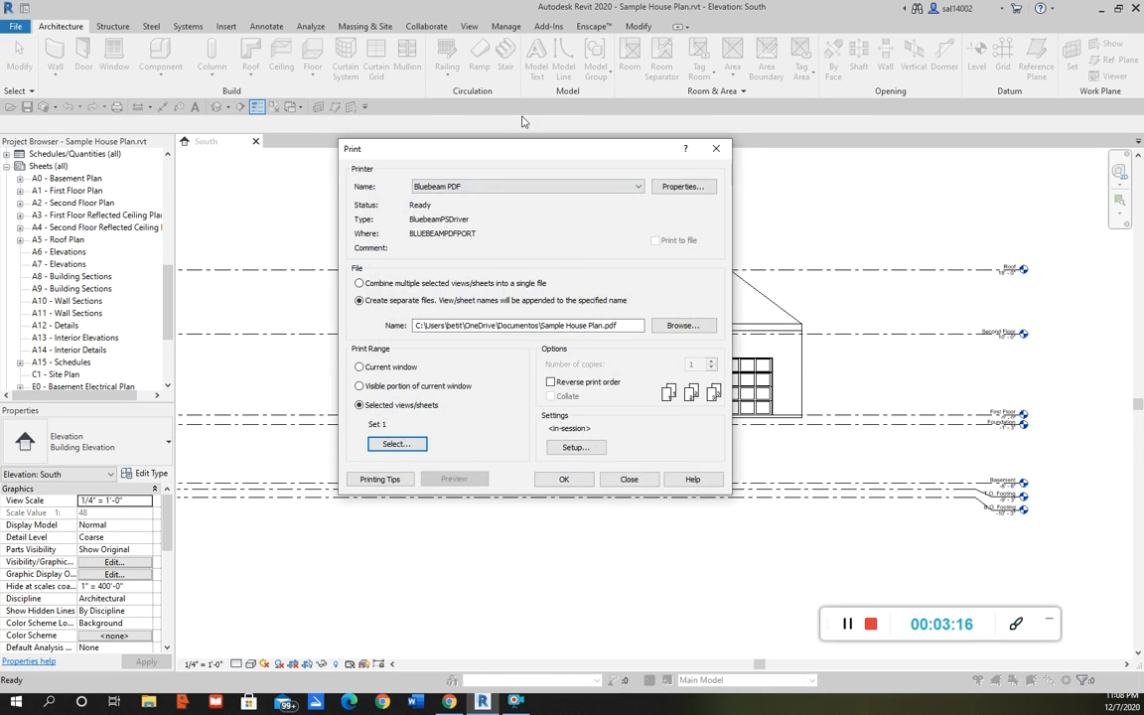
Submit the print job for Set 1 with each sheet created as a separate PDF file
drag(533, 155, 547, 199)
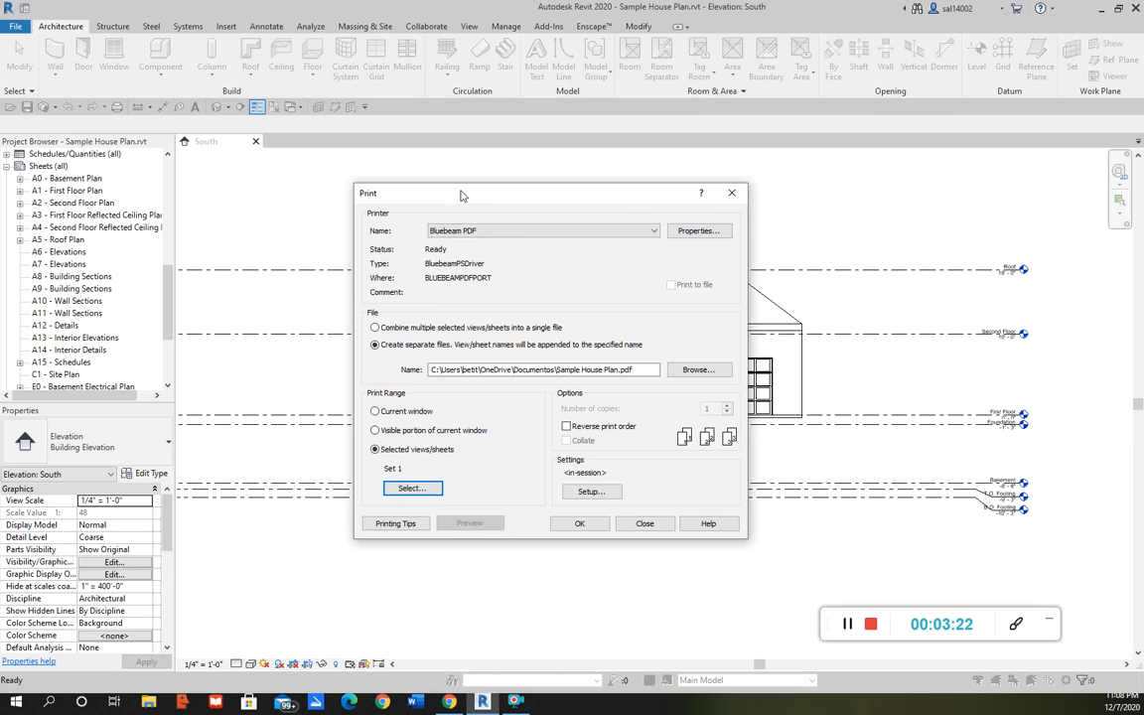
drag(515, 199, 554, 217)
drag(524, 211, 595, 219)
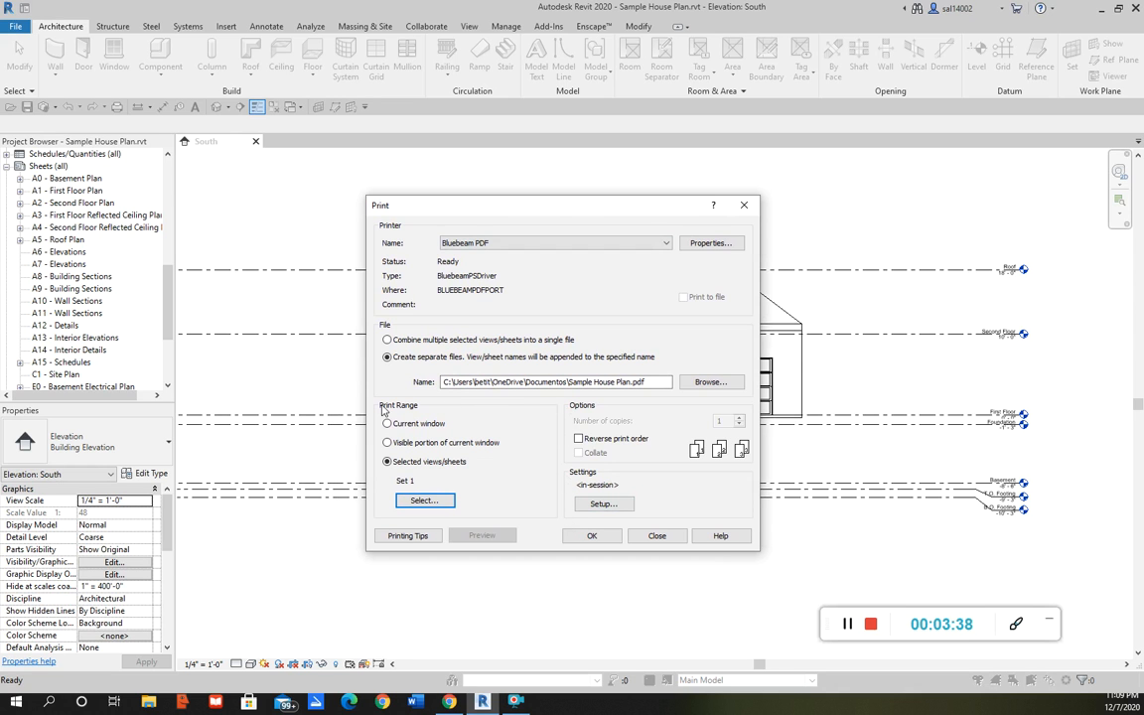
mouse_move(544, 207)
mouse_down()
mouse_move(574, 192)
mouse_move(582, 209)
mouse_move(564, 206)
mouse_up()
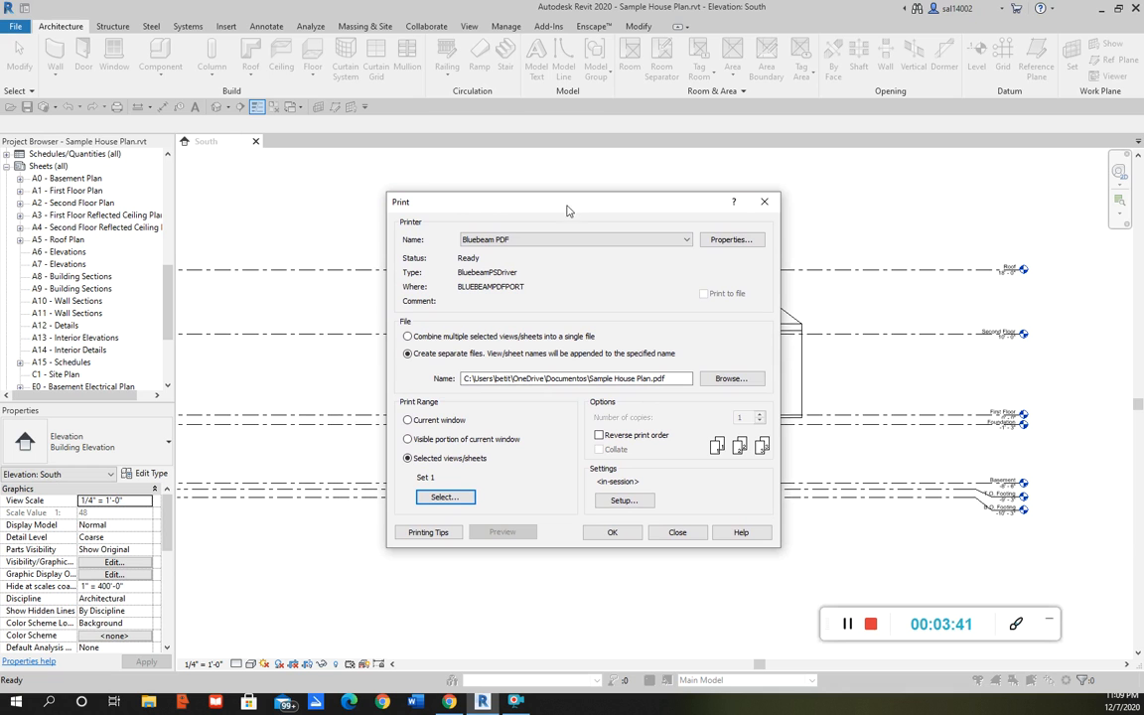
click(612, 533)
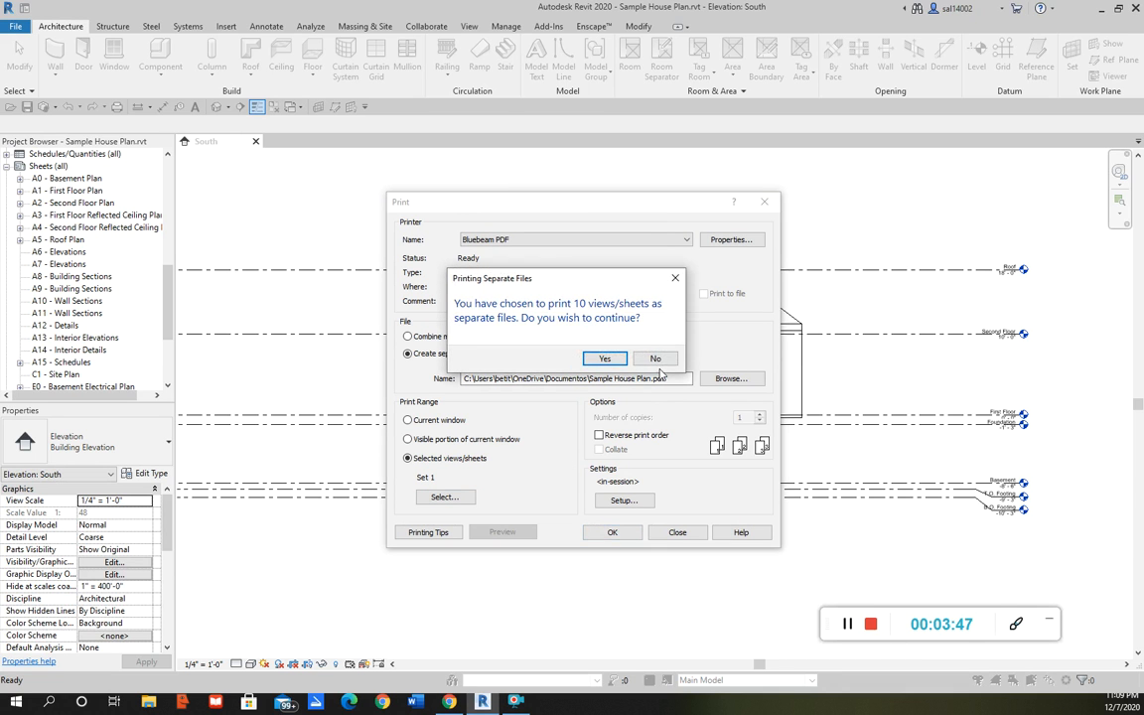